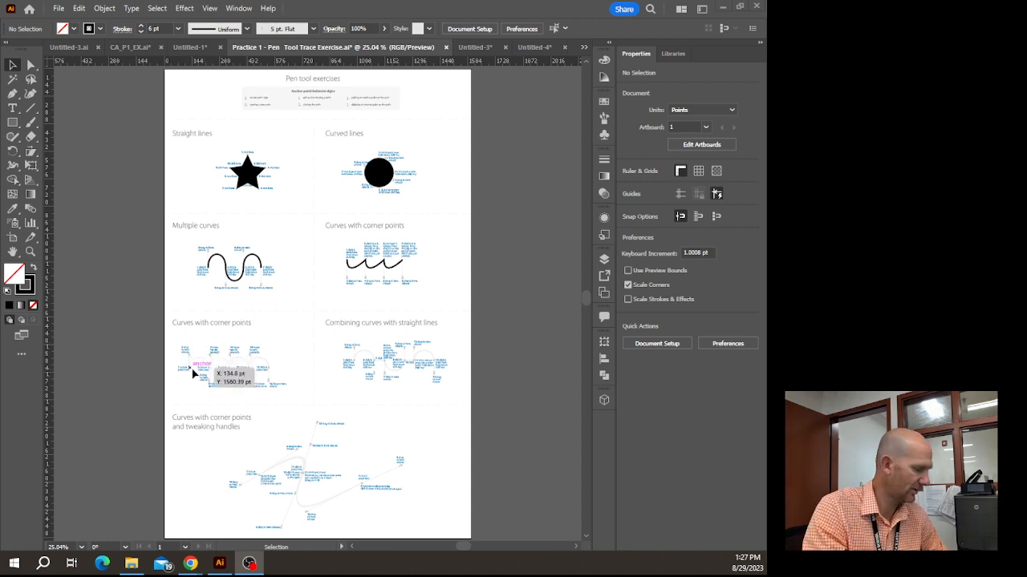
Step: Trace the first arch of the lower "Curves with corner points" exercise with the Pen tool, redirecting its end handle upwards to form a corner
scroll(189, 370, "up", 6)
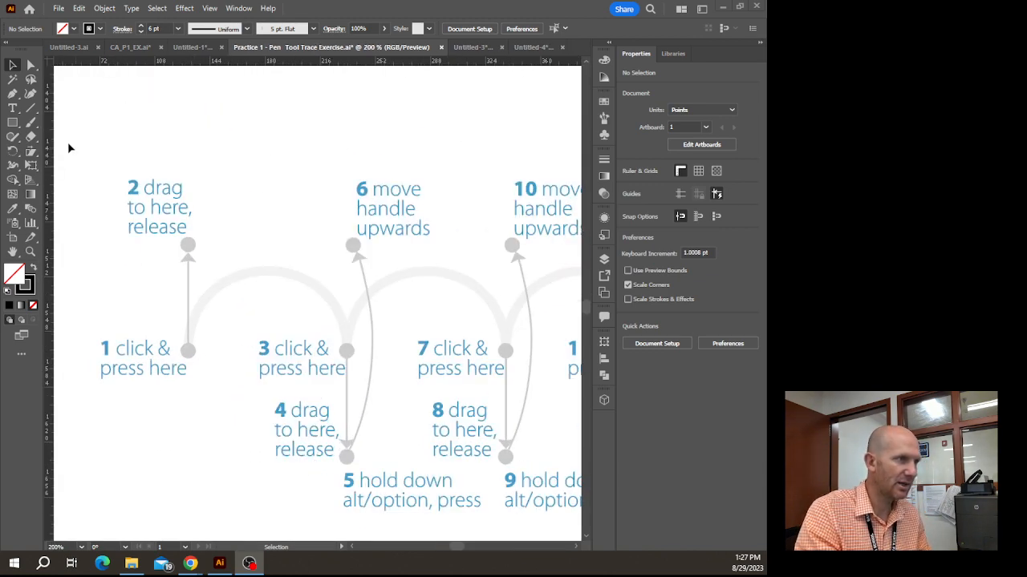
left_click(16, 94)
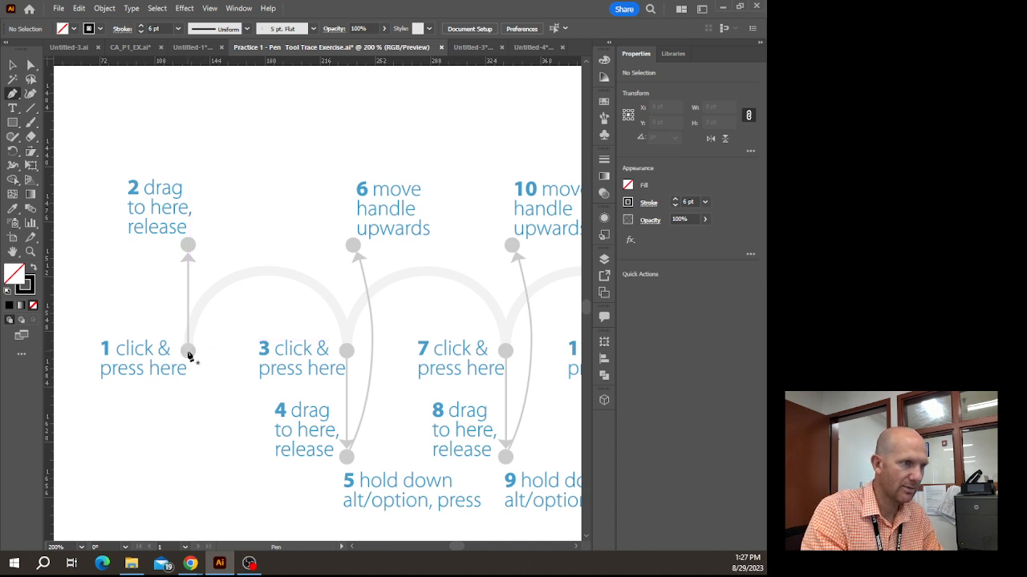
left_click_drag(188, 352, 188, 245)
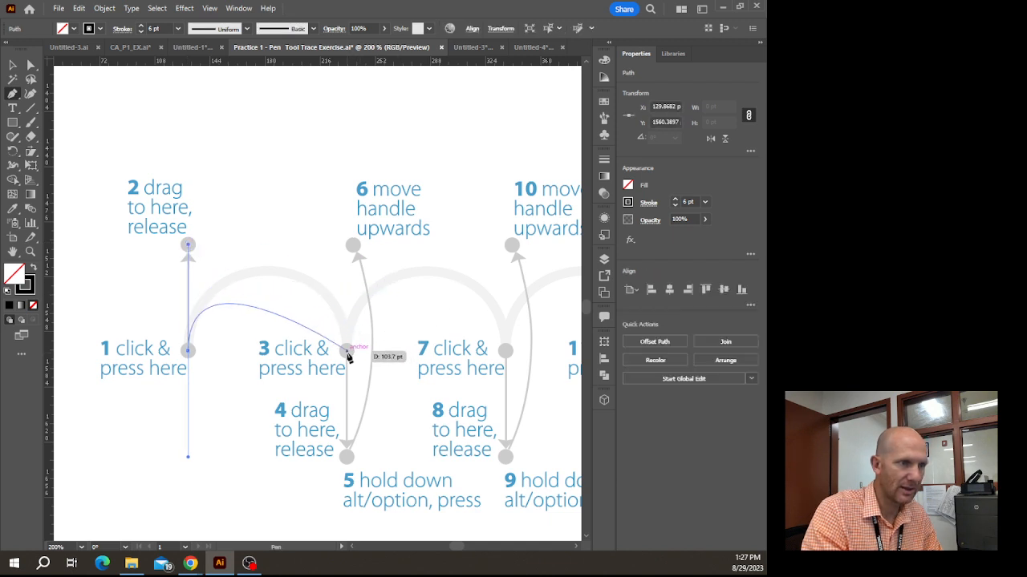
left_click_drag(346, 350, 354, 463)
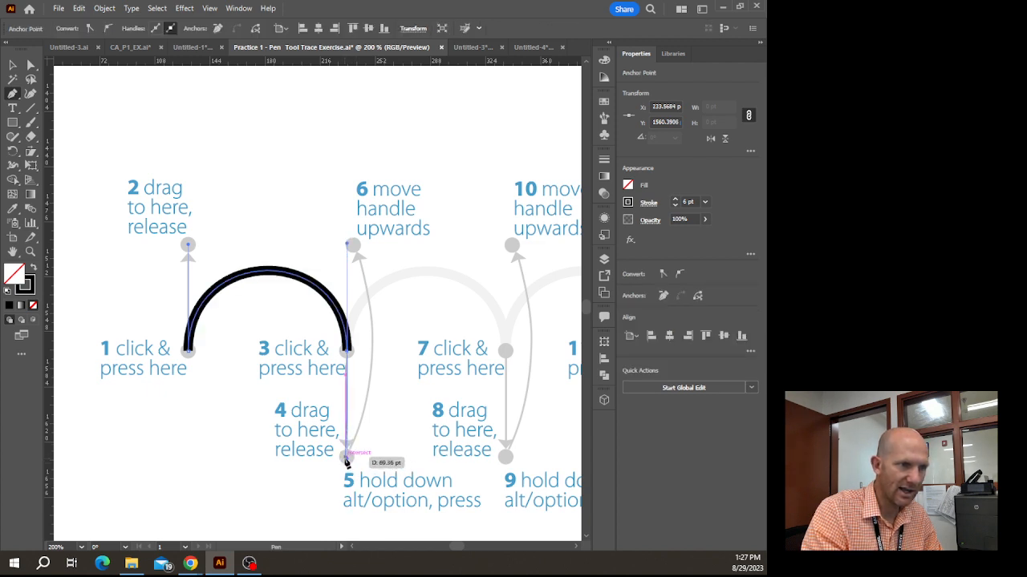
left_click(347, 459, "alt")
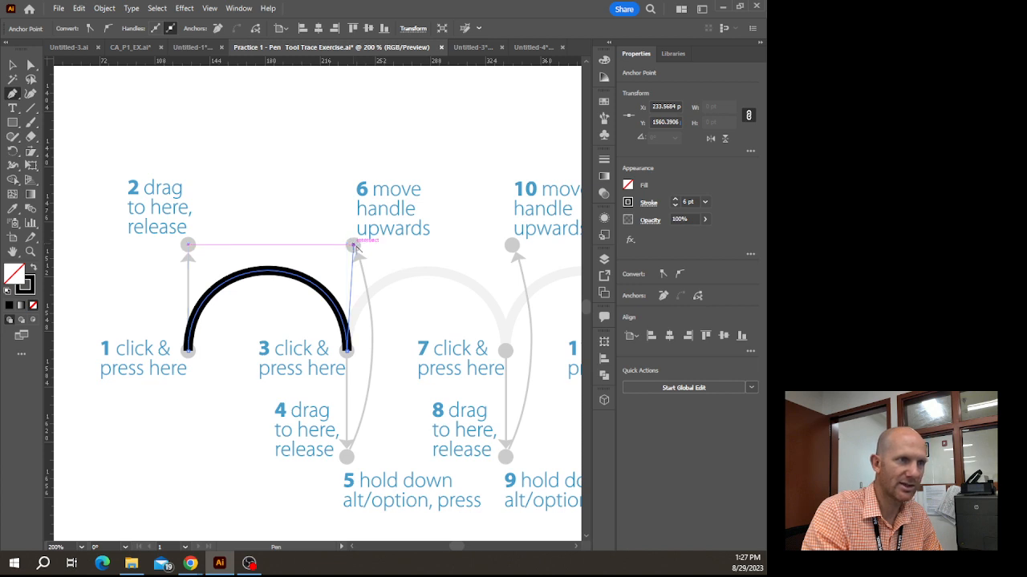
left_click_drag(353, 245, 372, 382)
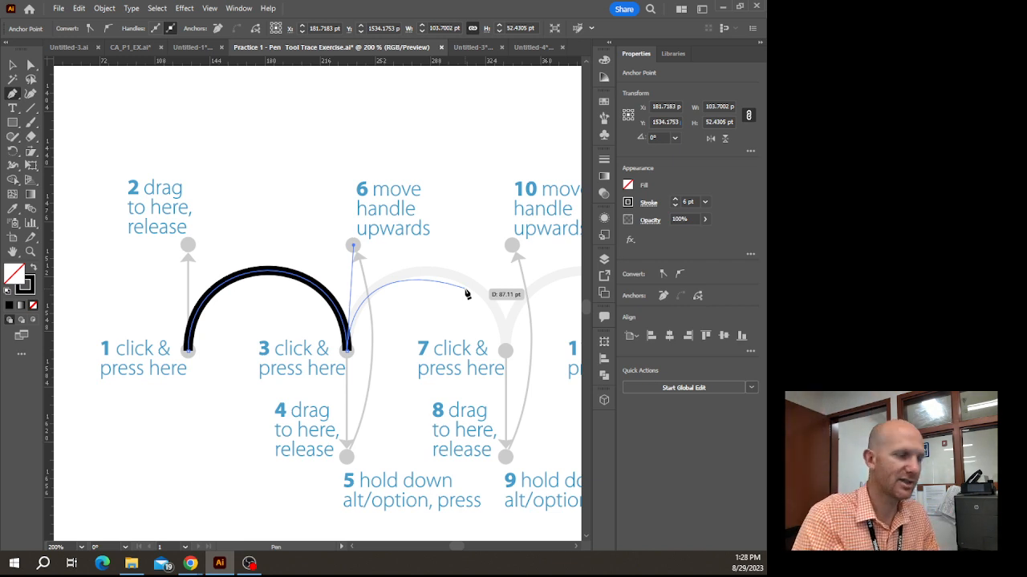
Step: Continue the path with the second and third arches, redirecting each outgoing handle up to the point 10 and point 14 guides
key("space")
left_click_drag(479, 324, 369, 305)
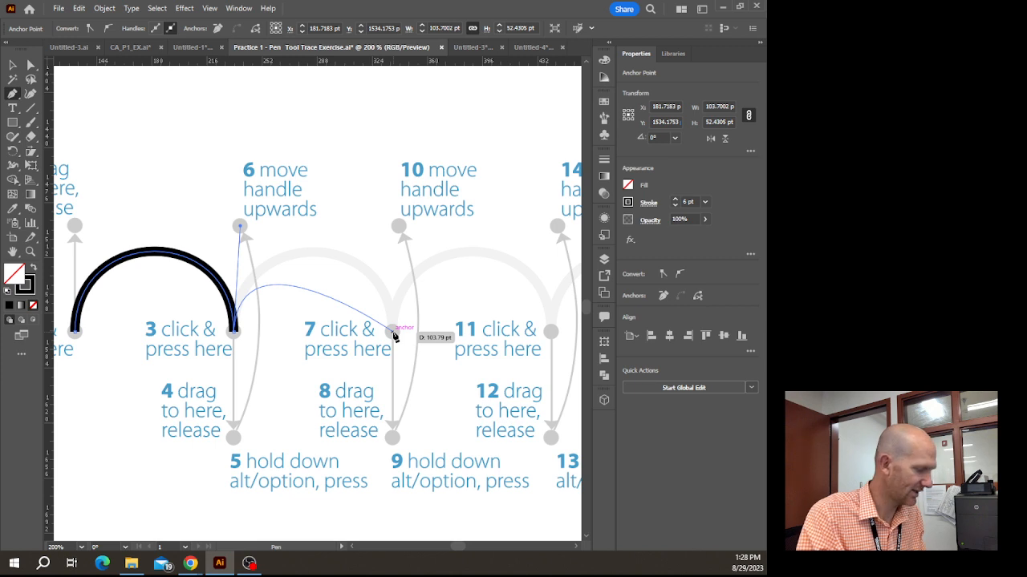
left_click_drag(394, 334, 393, 441)
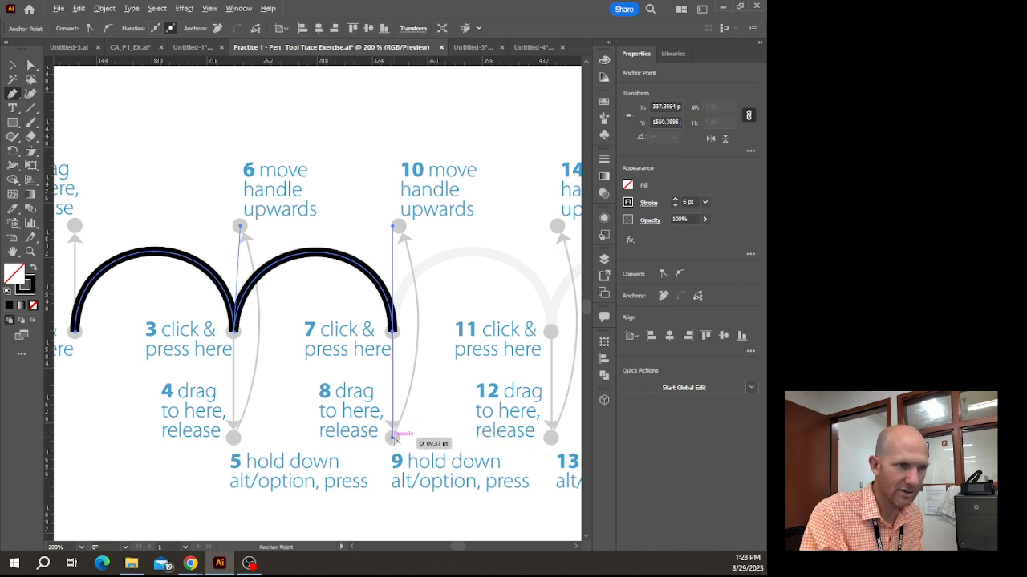
left_click_drag(393, 440, 399, 227)
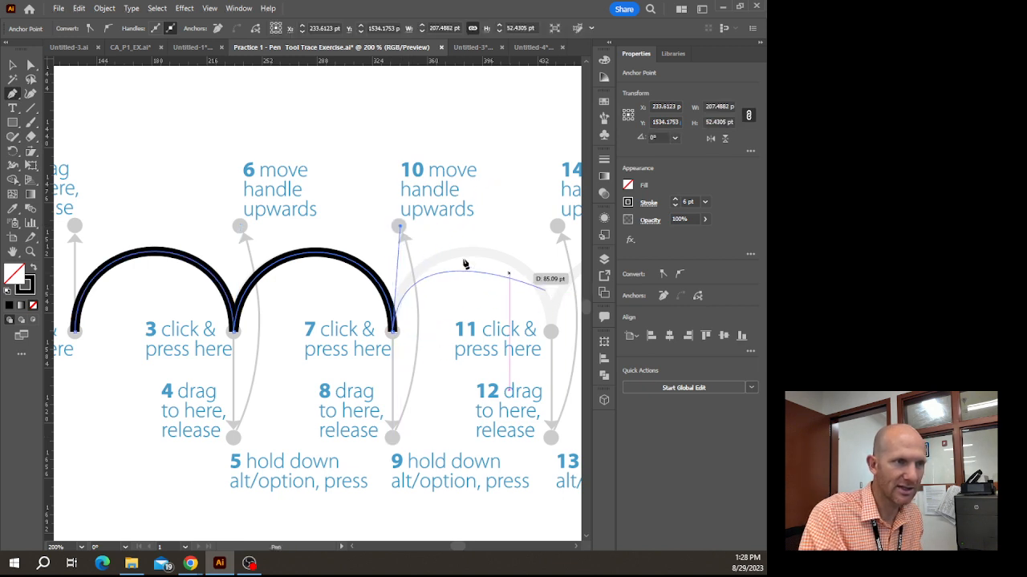
left_click_drag(476, 343, 304, 337)
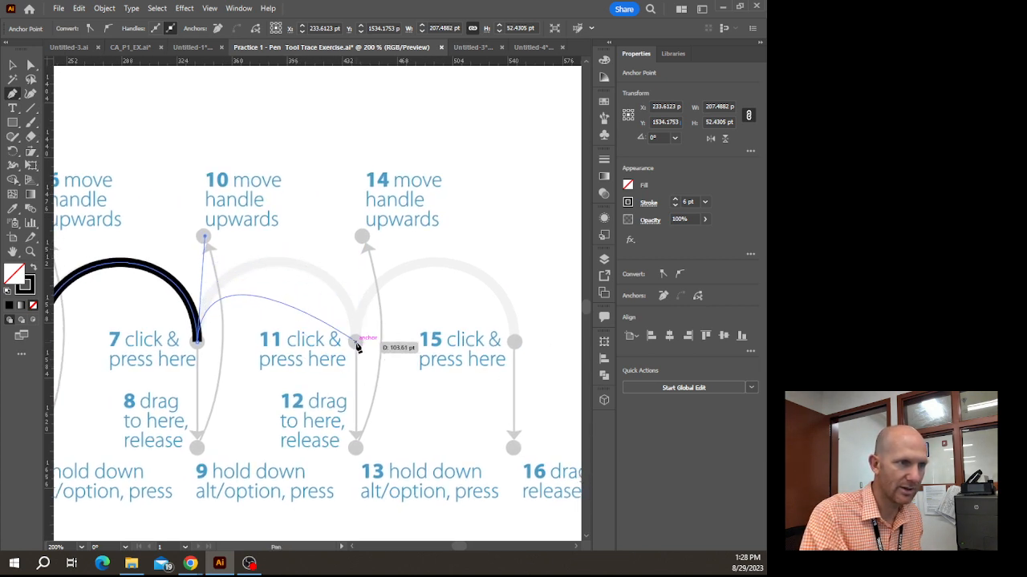
mouse_move(358, 346)
left_mouse_down()
mouse_move(359, 453)
mouse_move(406, 268)
mouse_move(362, 237)
left_mouse_up()
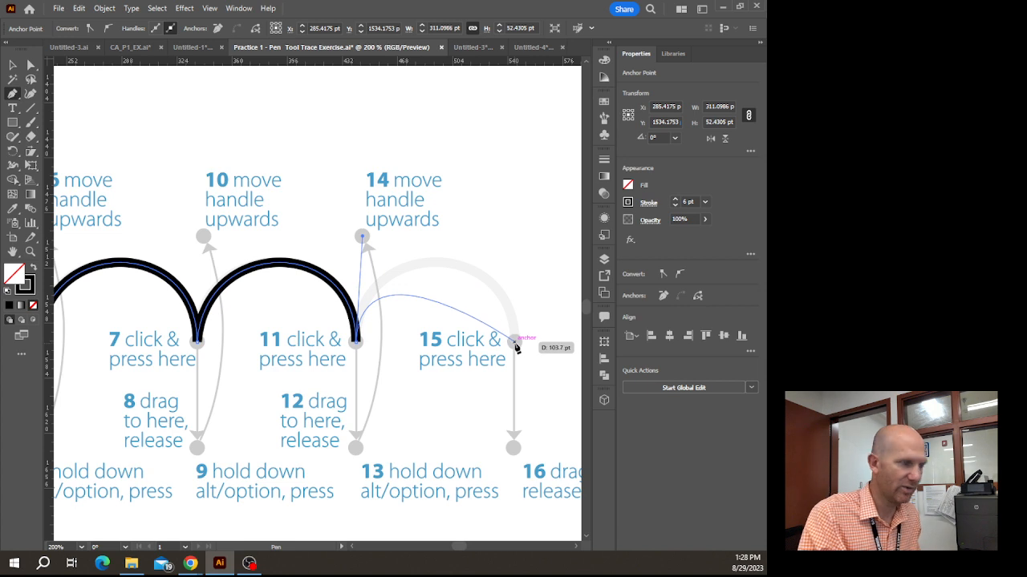
Step: Trace the fourth arch to point 15 with a downward handle, and redirect its outgoing handle upwards
left_click_drag(516, 344, 514, 450)
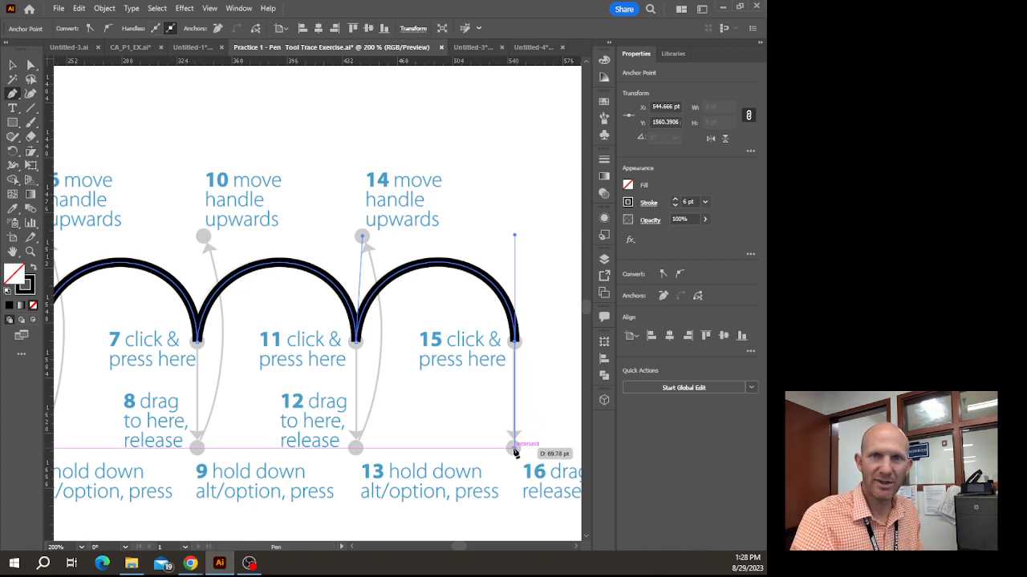
left_click_drag(514, 450, 530, 457)
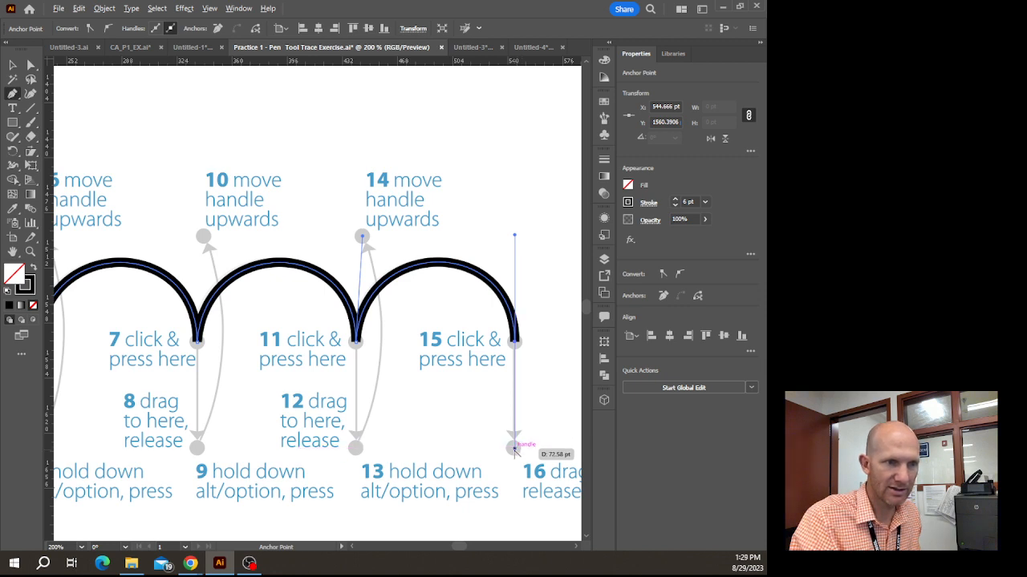
left_click_drag(514, 449, 520, 237)
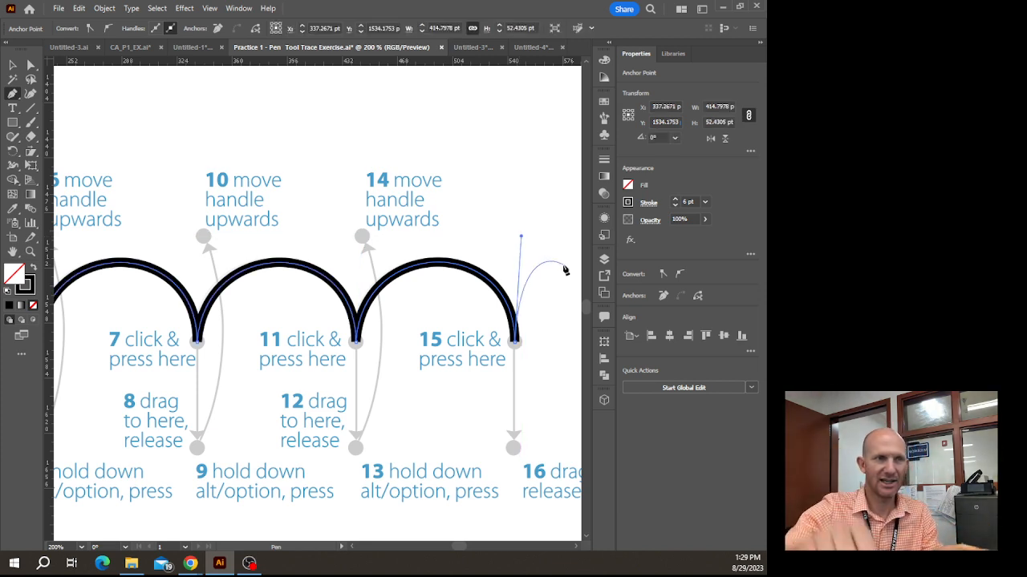
left_click_drag(561, 492, 345, 459)
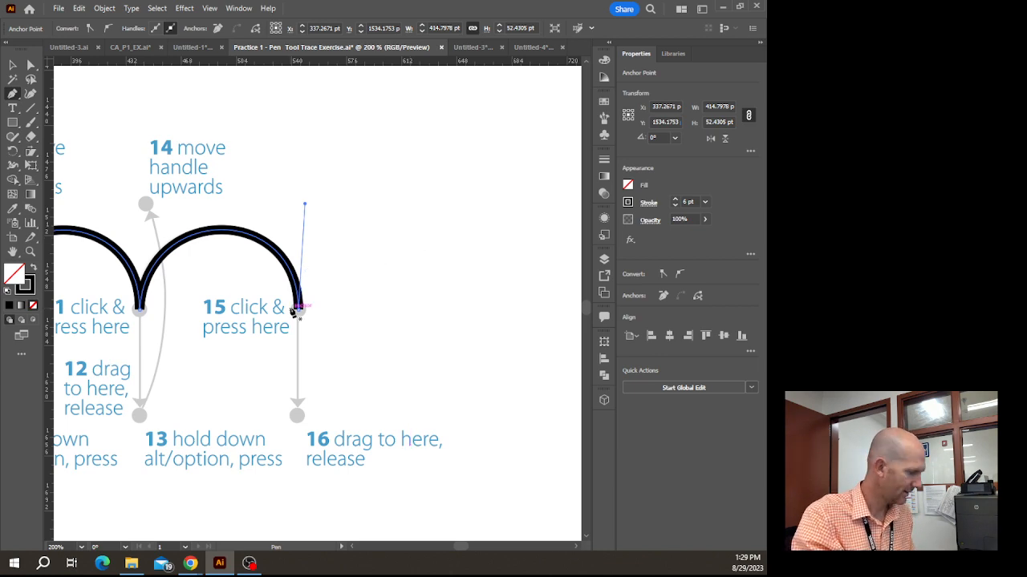
Step: Examine the numbered instructions of the "Combining curves with straight lines" exercise from point 1 through point 9
scroll(295, 308, "down", 4)
scroll(293, 312, "down", 1)
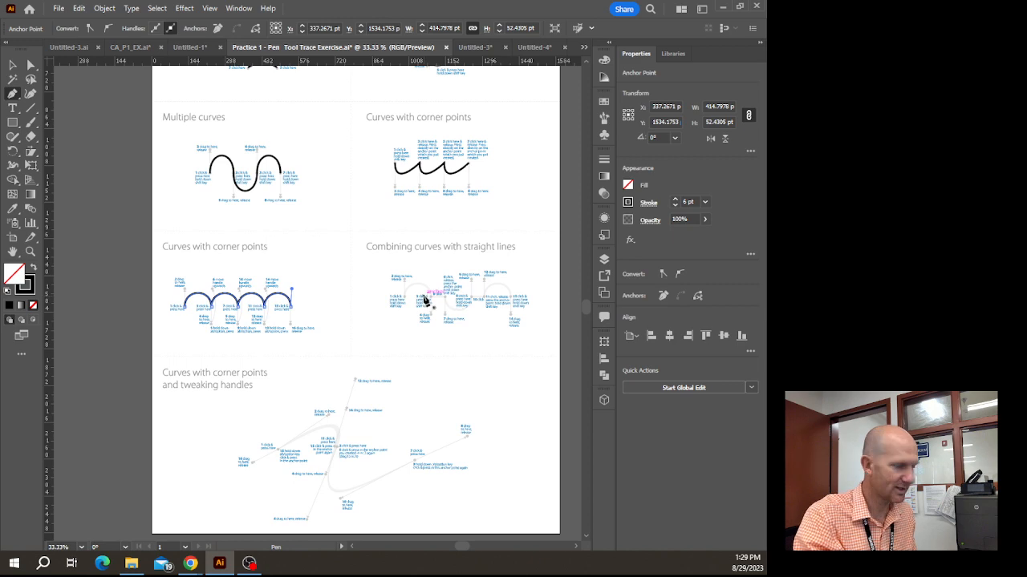
scroll(425, 299, "up", 6)
left_click_drag(518, 303, 462, 293)
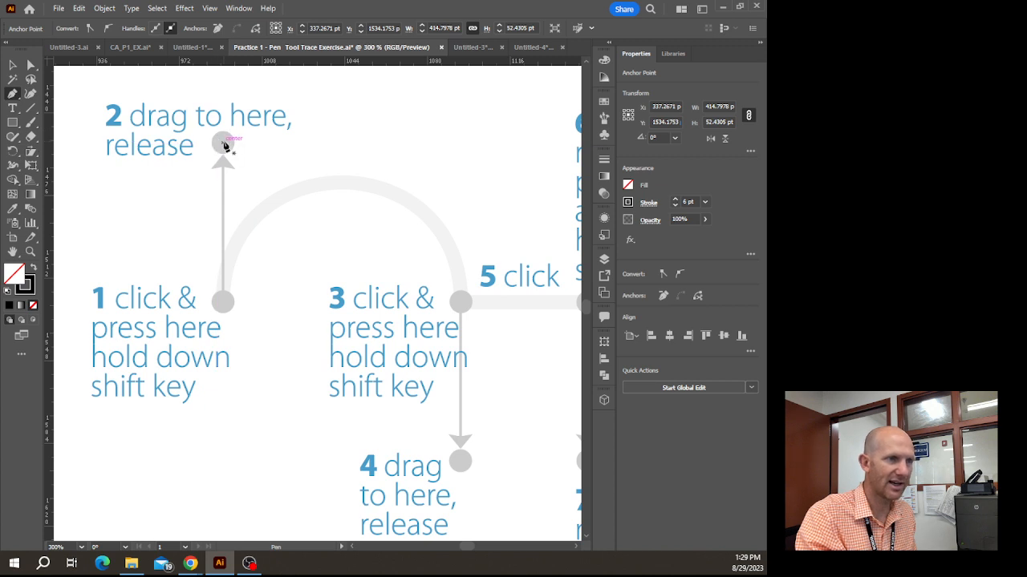
left_click_drag(465, 388, 335, 332)
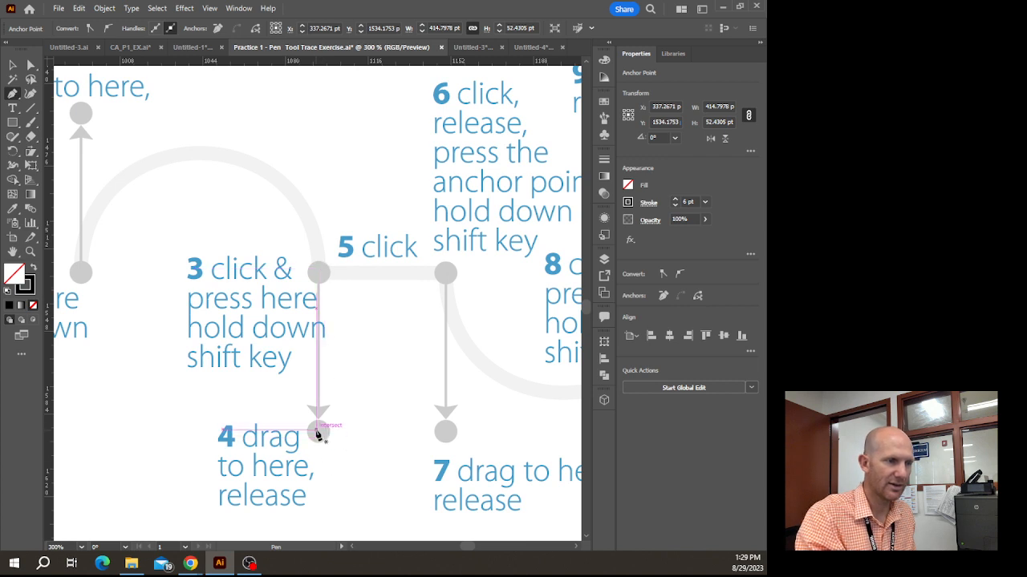
left_click_drag(396, 385, 299, 412)
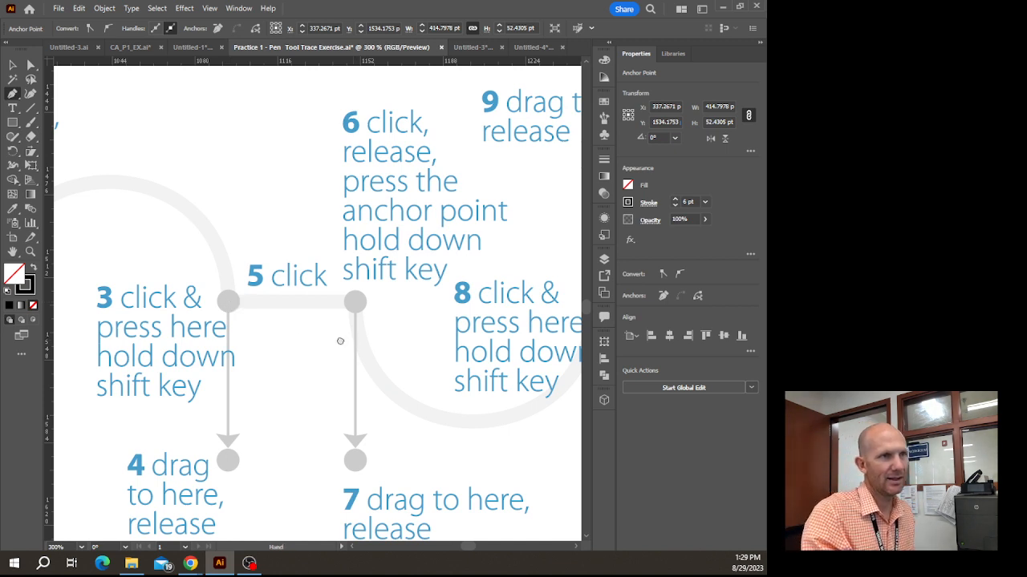
left_click_drag(340, 342, 241, 341)
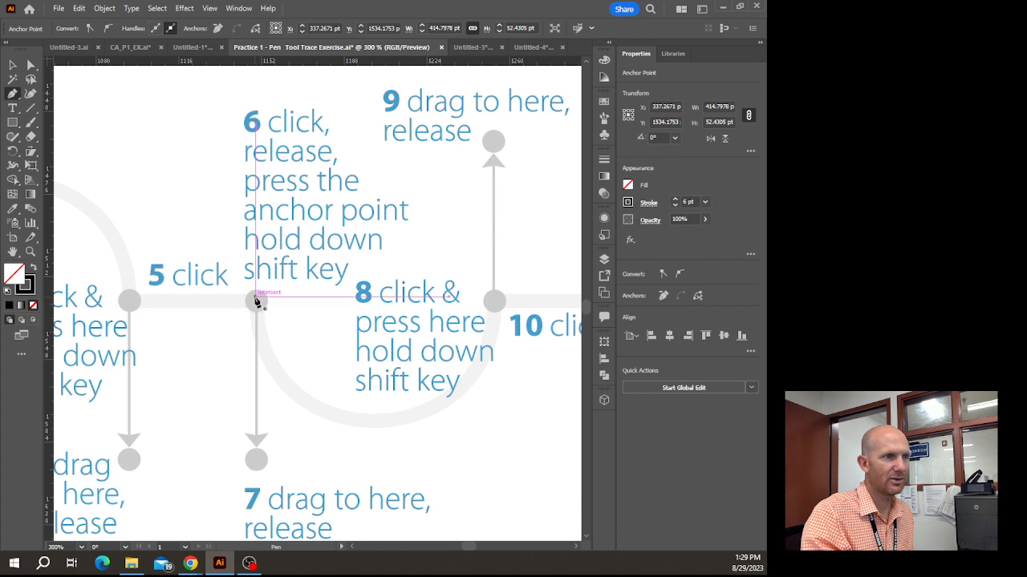
left_click_drag(174, 403, 446, 409)
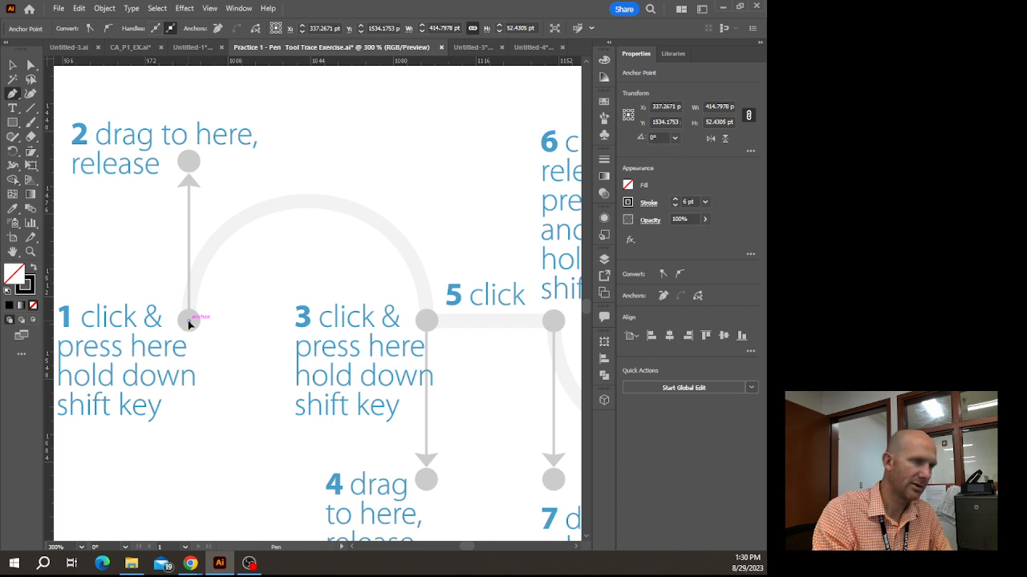
Step: Trace the first arch of "Combining curves with straight lines" with vertical handles, retract its outgoing handle, and add a straight segment to point 6
left_click_drag(190, 323, 193, 149)
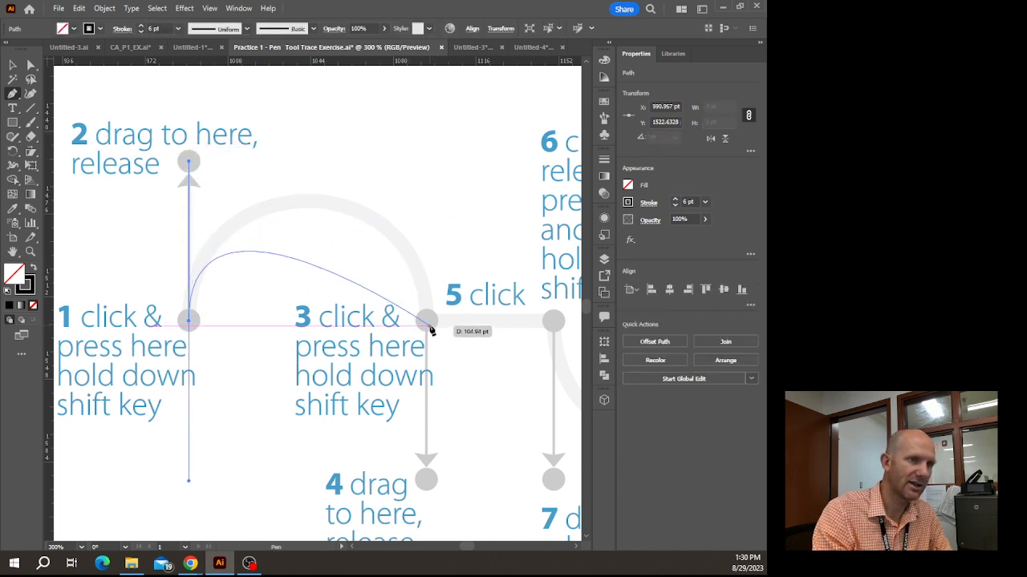
left_click_drag(428, 325, 432, 483)
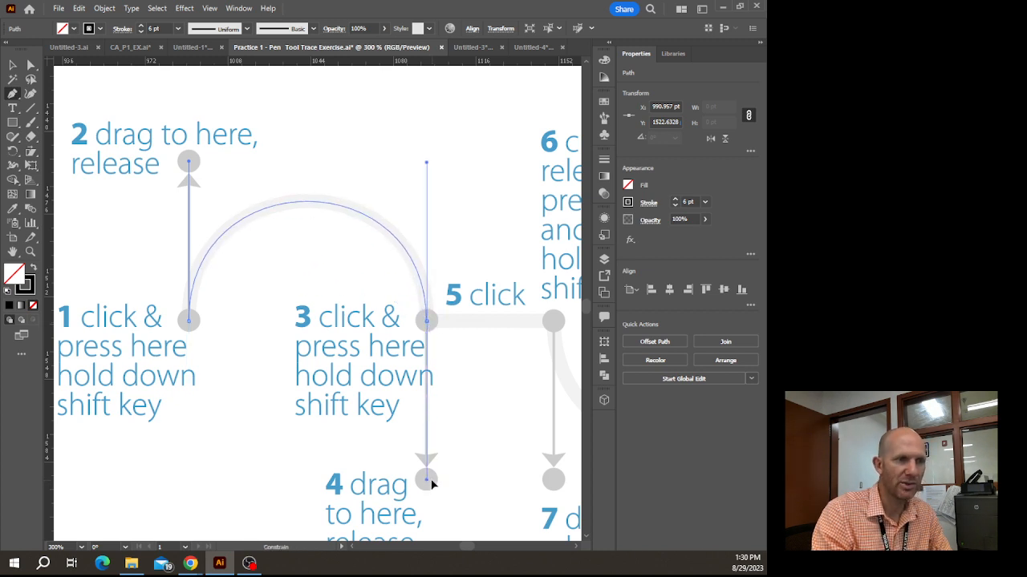
left_click_drag(431, 482, 426, 481)
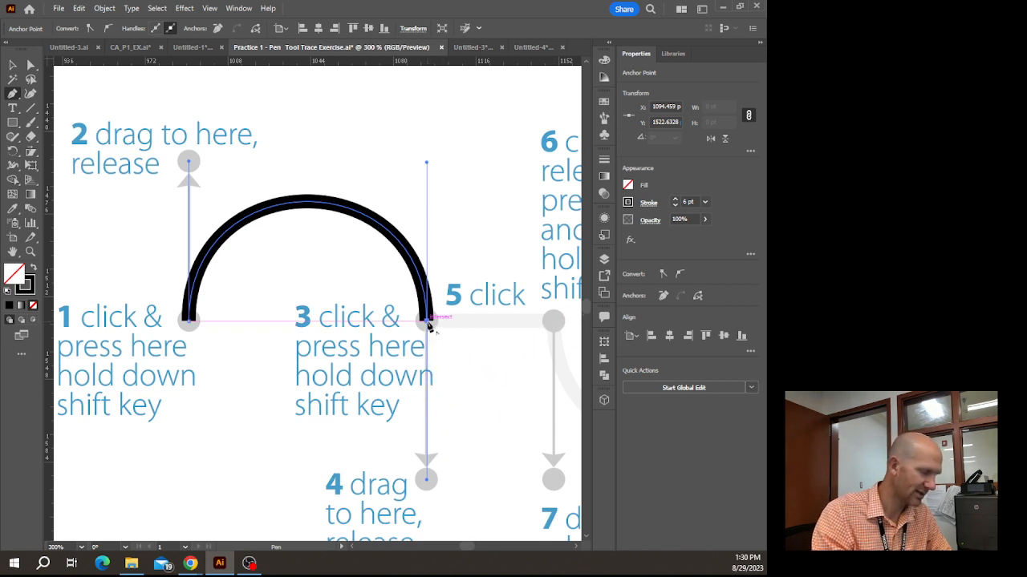
left_click_drag(427, 323, 282, 388)
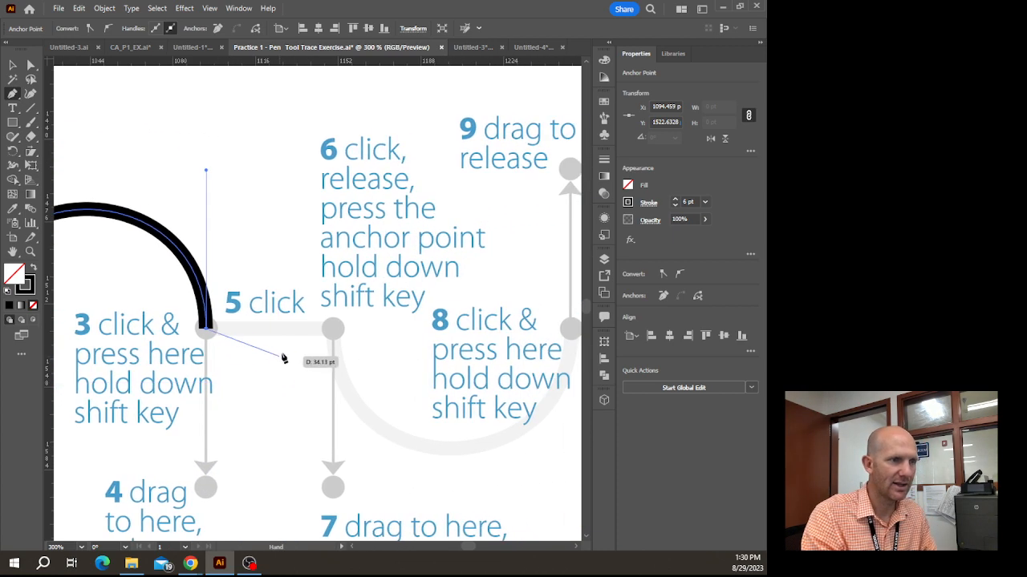
left_click(335, 329)
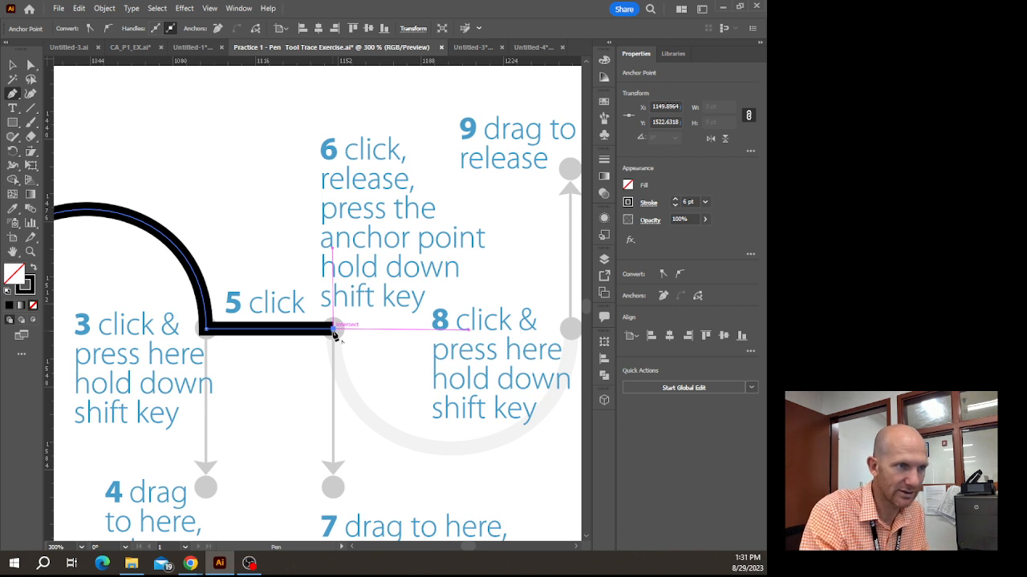
Step: Extend a vertical handle down from the anchor at point 6 and trace the bowl-shaped curve to point 8 with an upward handle
left_click_drag(333, 330, 336, 495)
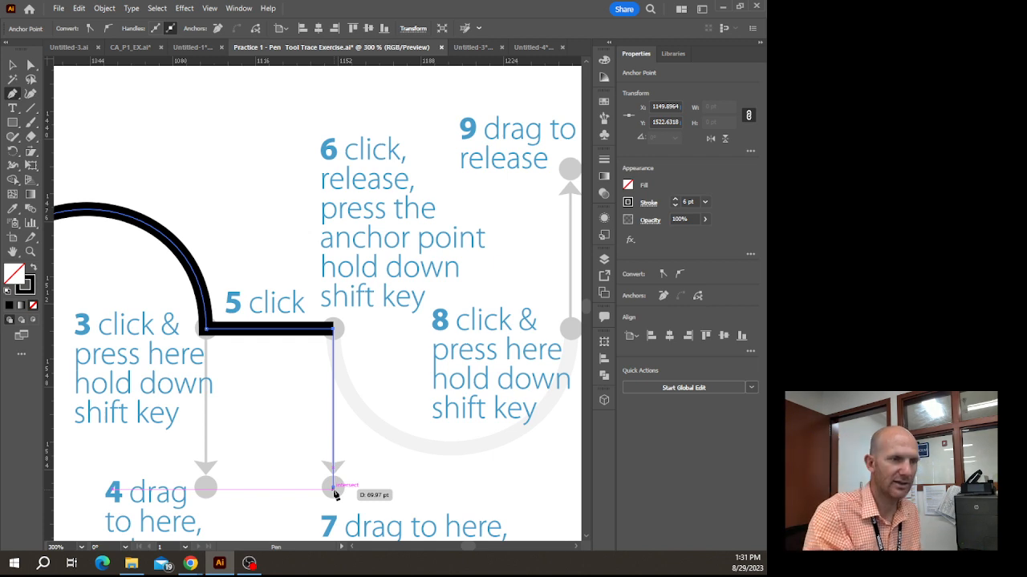
left_click_drag(335, 495, 461, 417)
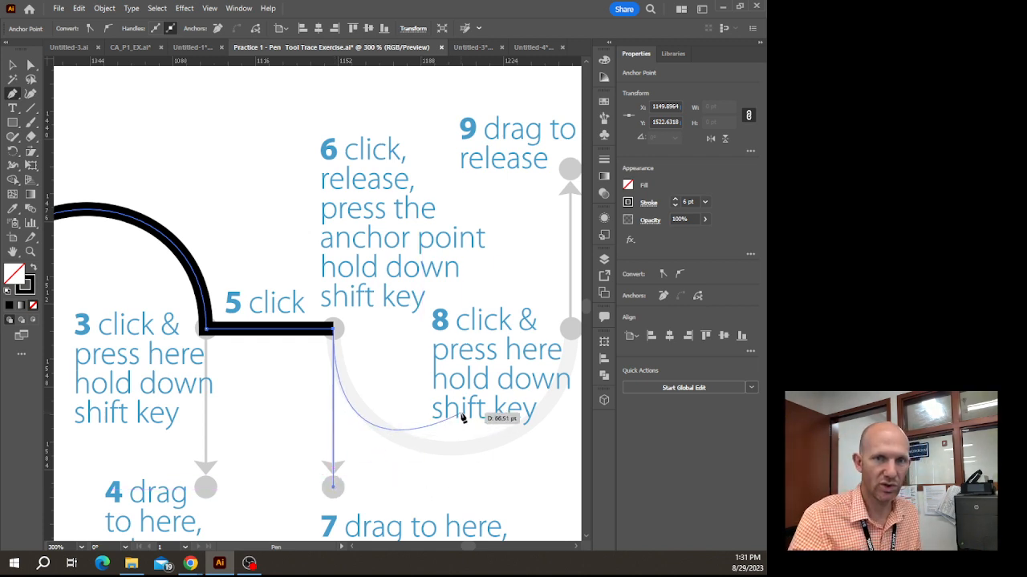
key("space")
left_click_drag(531, 407, 358, 409)
left_click_drag(158, 336, 161, 489)
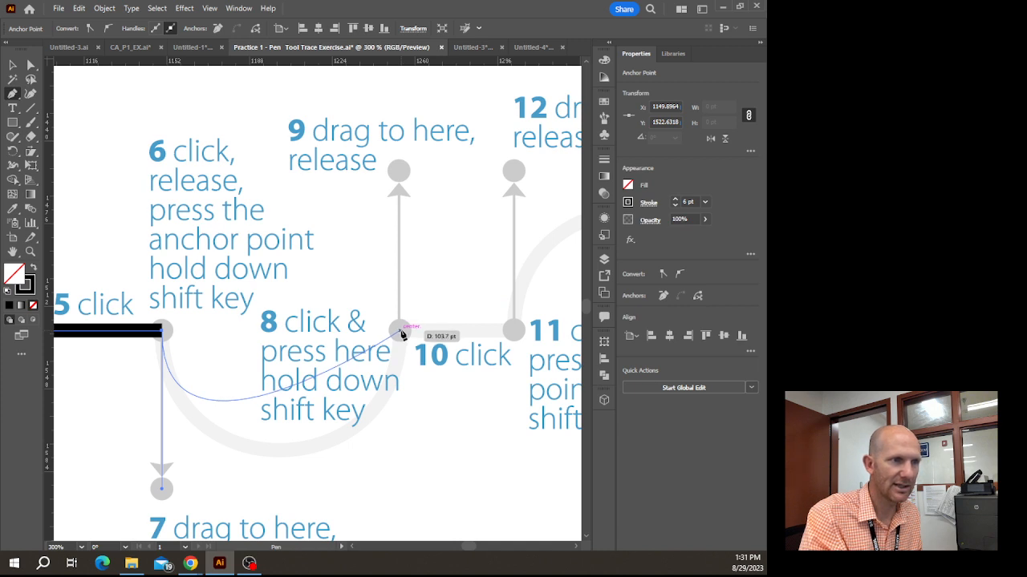
mouse_move(401, 334)
left_mouse_down()
mouse_move(412, 190)
mouse_move(400, 172)
left_mouse_up()
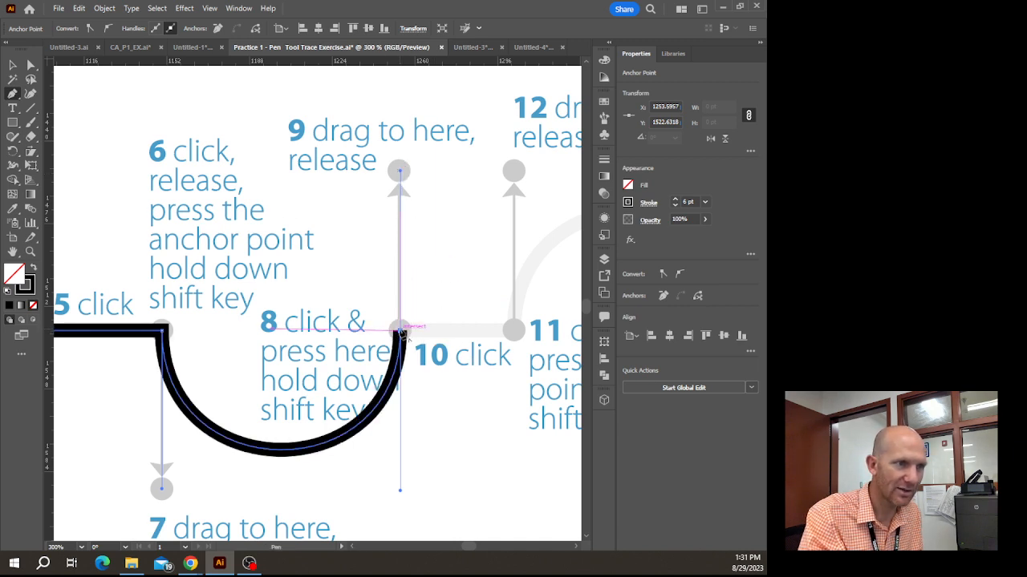
Step: Retract the outgoing handle at point 8 and add a straight segment to point 11
left_click_drag(402, 331, 422, 338)
left_click_drag(486, 335, 319, 330)
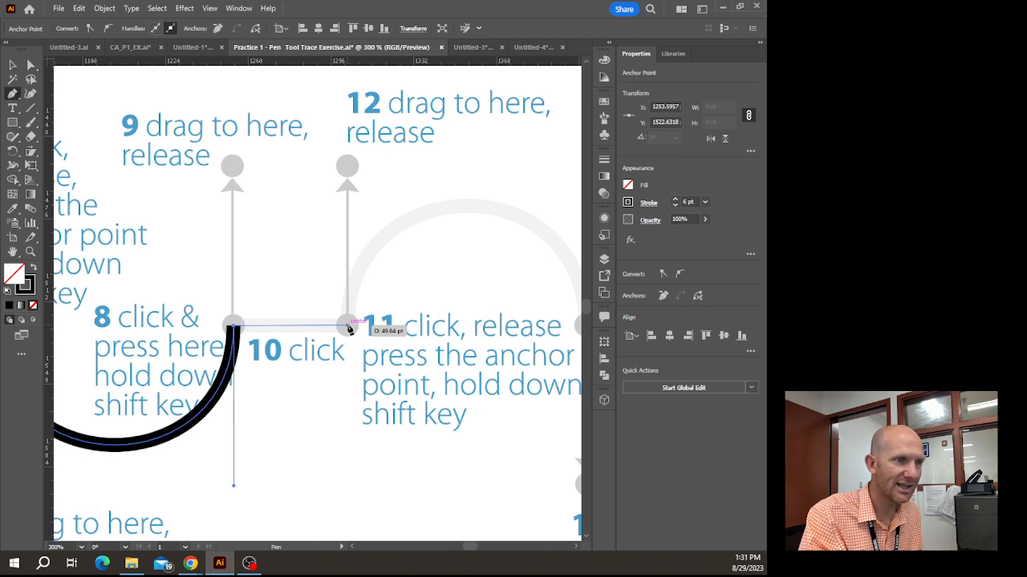
left_click(348, 328)
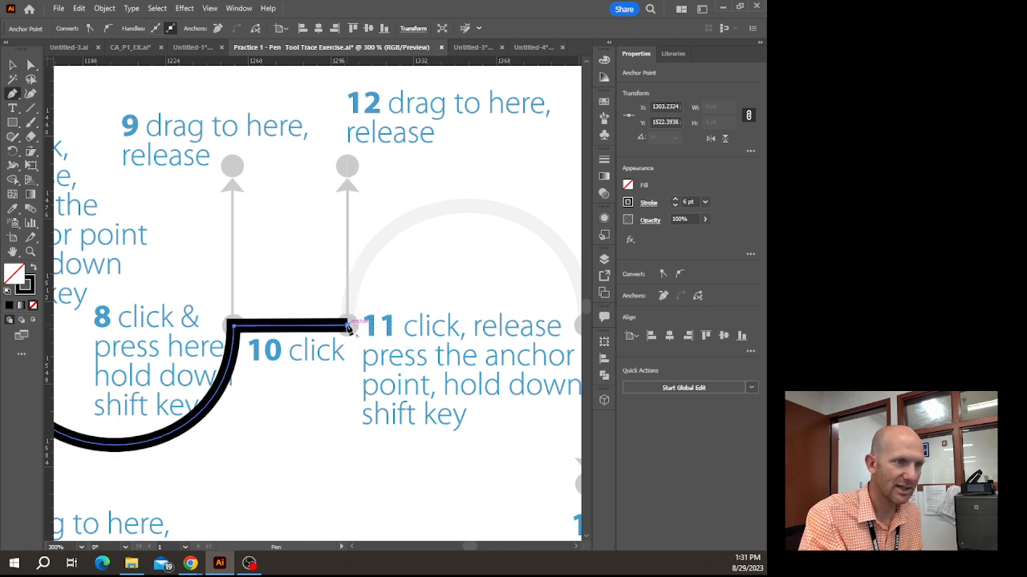
Step: Trace the final arch from point 11 to point 13 with vertical handles, retract its outgoing handle, and deselect the finished path
left_click_drag(348, 329, 347, 166)
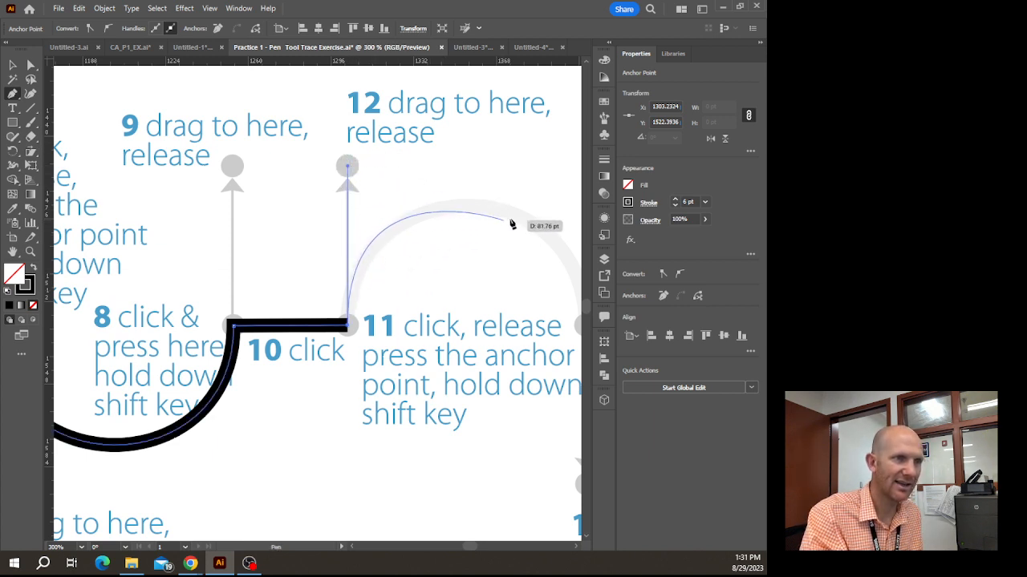
key("space")
left_click_drag(458, 317, 263, 297)
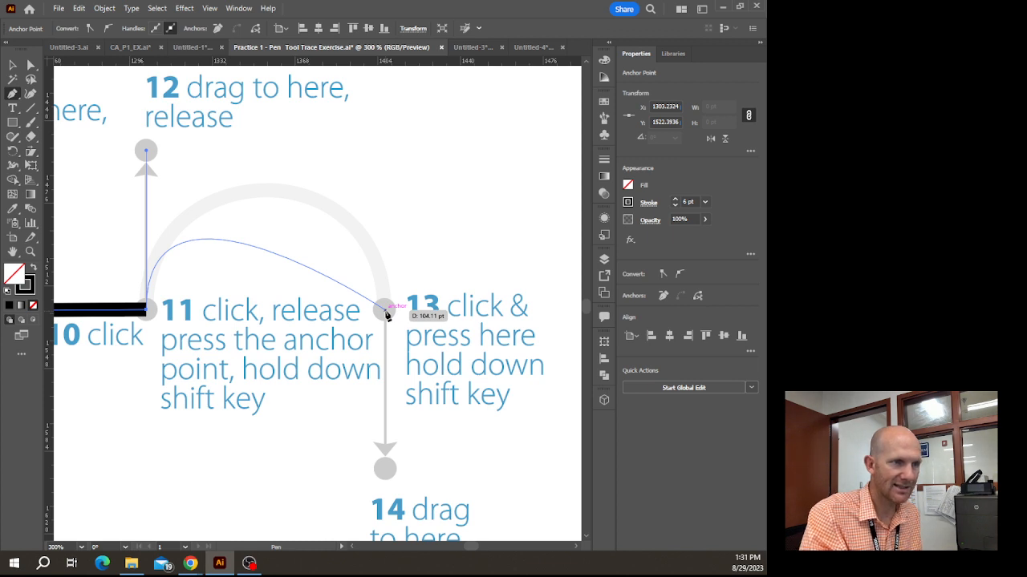
mouse_move(386, 314)
left_mouse_down()
mouse_move(389, 474)
mouse_move(406, 292)
left_mouse_up()
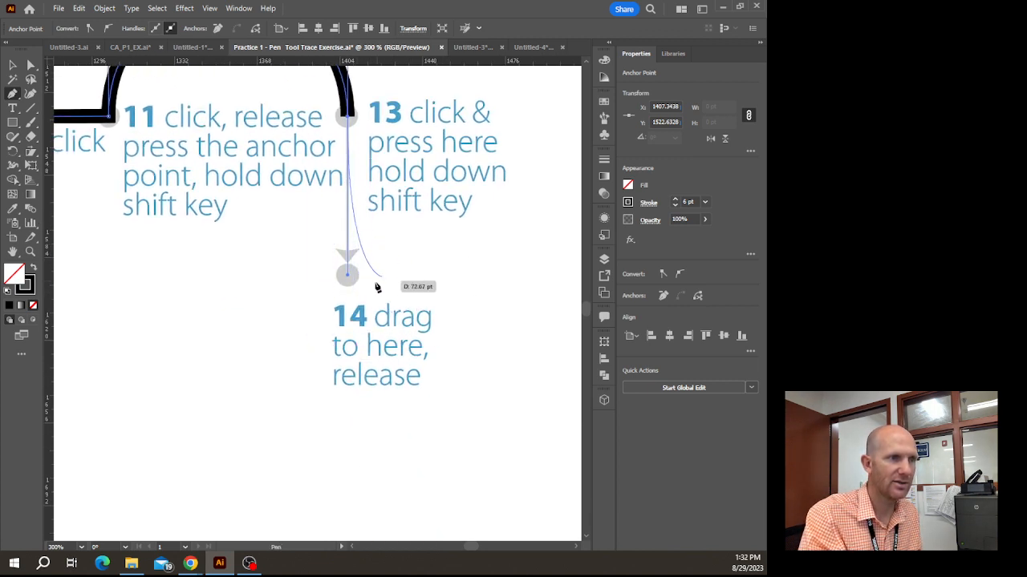
left_click_drag(373, 242, 354, 349)
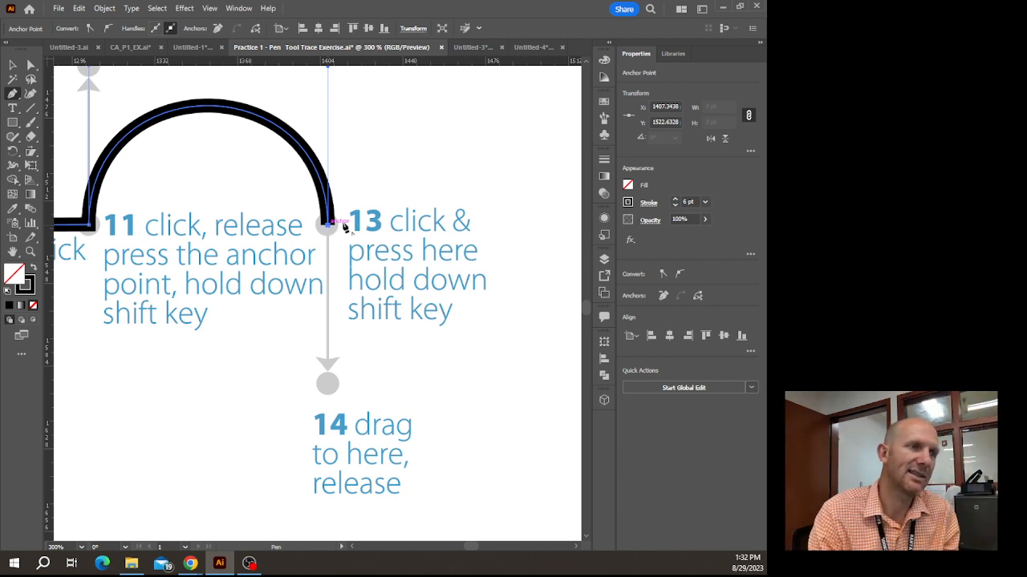
left_click(13, 65)
left_click(460, 167)
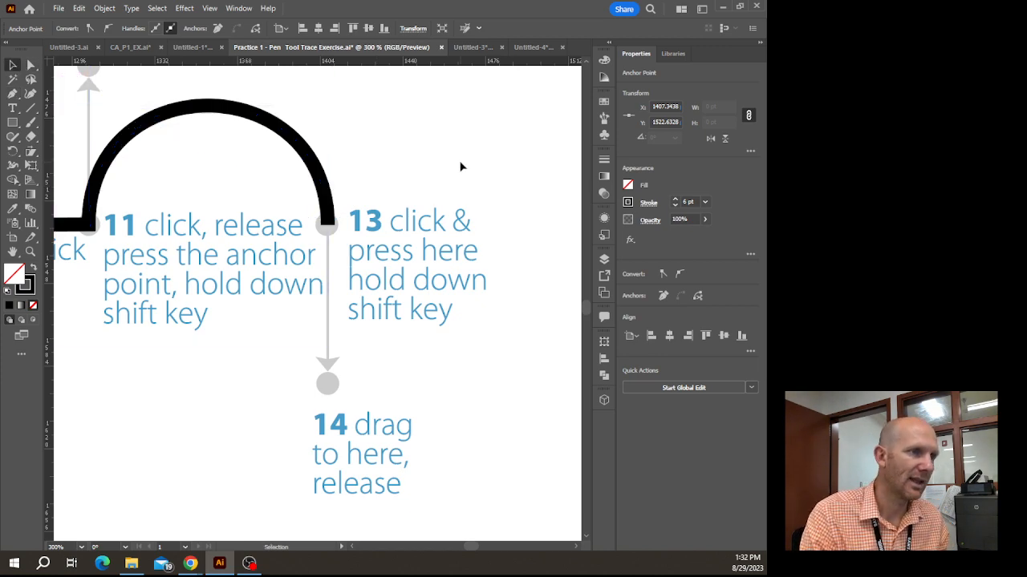
scroll(334, 207, "down", 8)
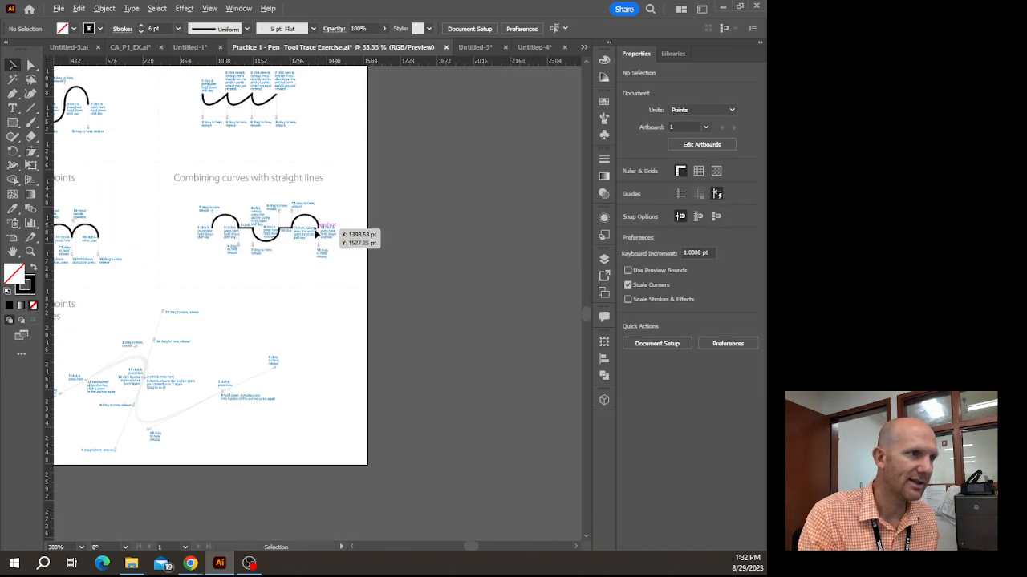